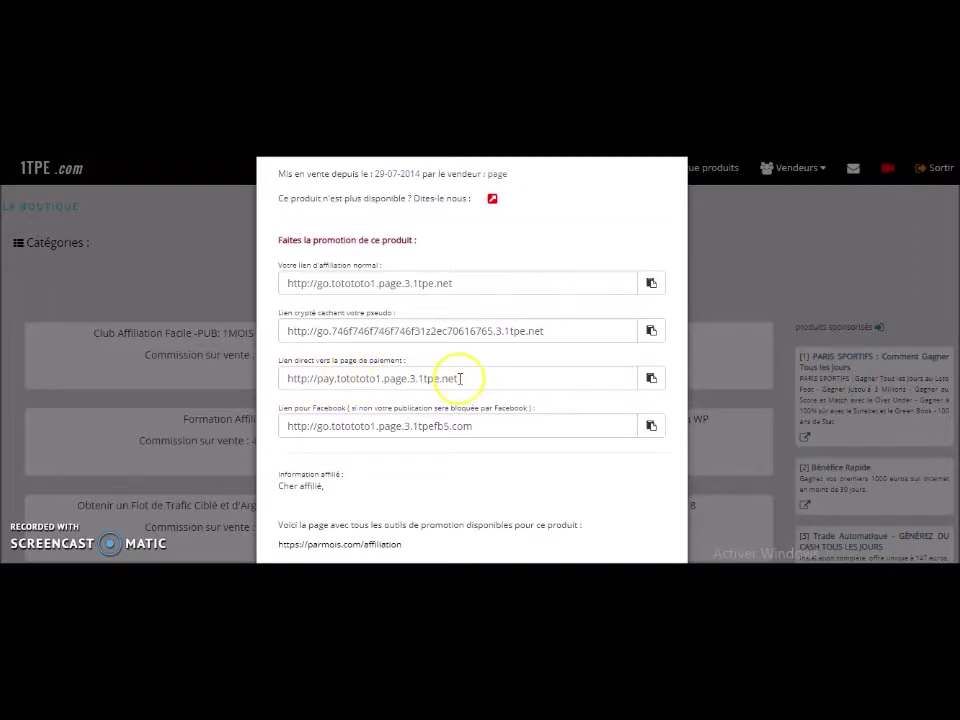
Step: Examine the product's direct payment link, the encrypted link hiding the nickname, and the Facebook affiliate link
{"action": "left_click", "coordinate": [337, 380]}
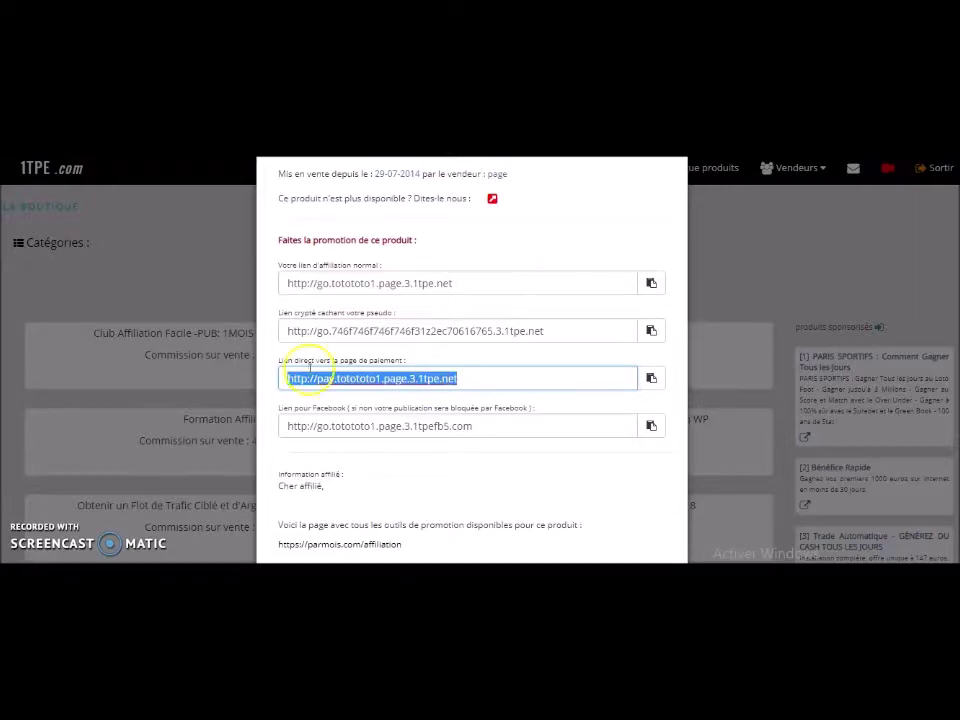
{"action": "left_click", "coordinate": [473, 377]}
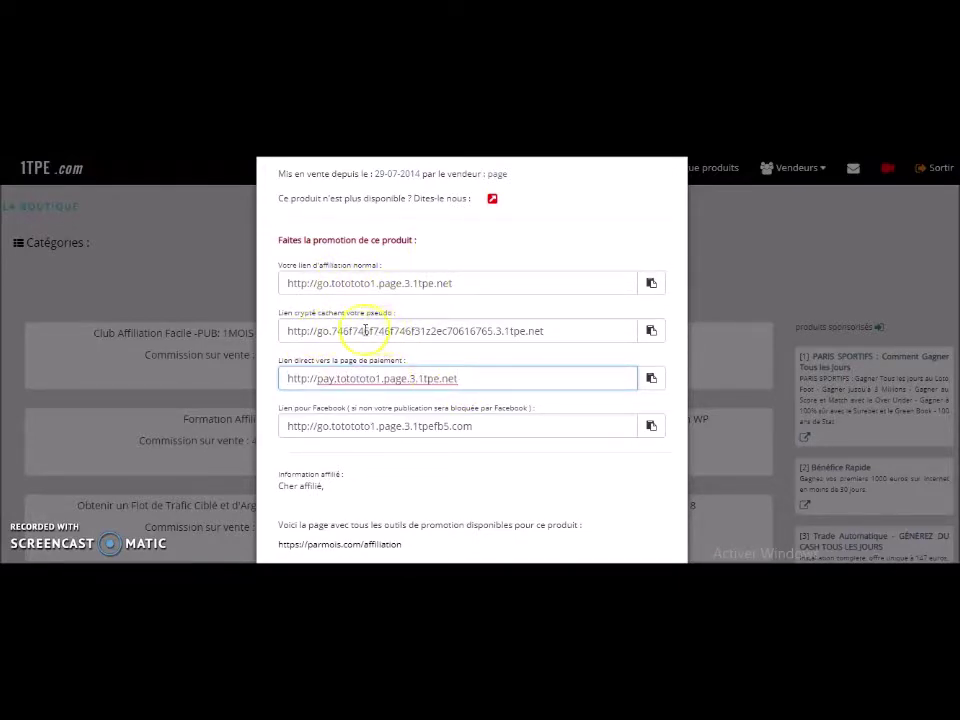
{"action": "left_click_drag", "start_coordinate": [336, 331], "coordinate": [495, 330]}
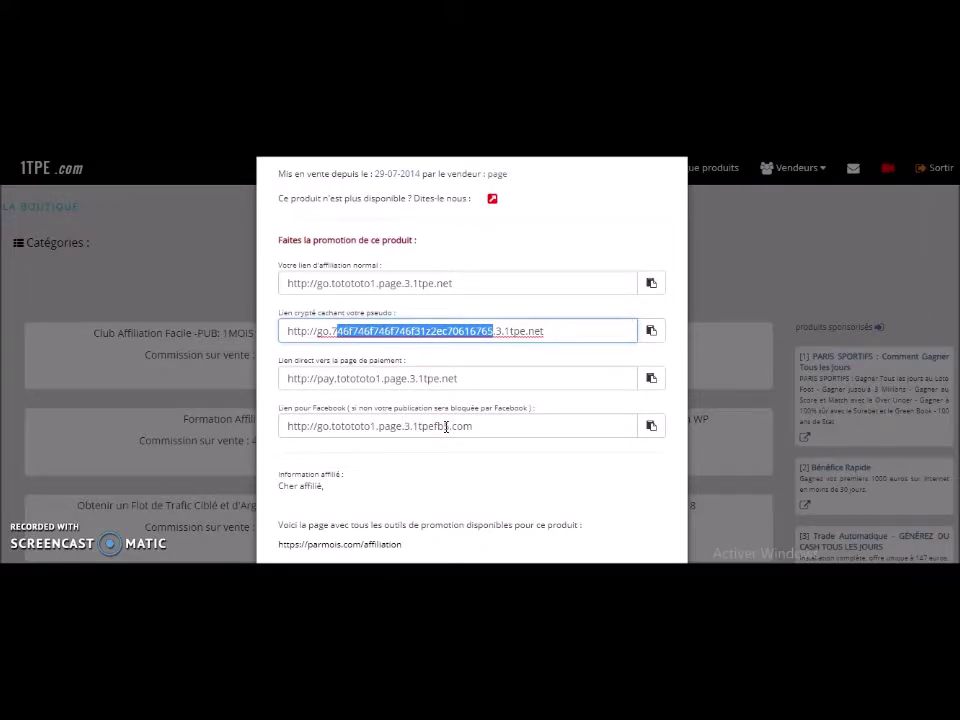
{"action": "left_click", "coordinate": [396, 424]}
{"action": "left_click_drag", "start_coordinate": [332, 425], "coordinate": [455, 426]}
{"action": "triple_click", "coordinate": [455, 426]}
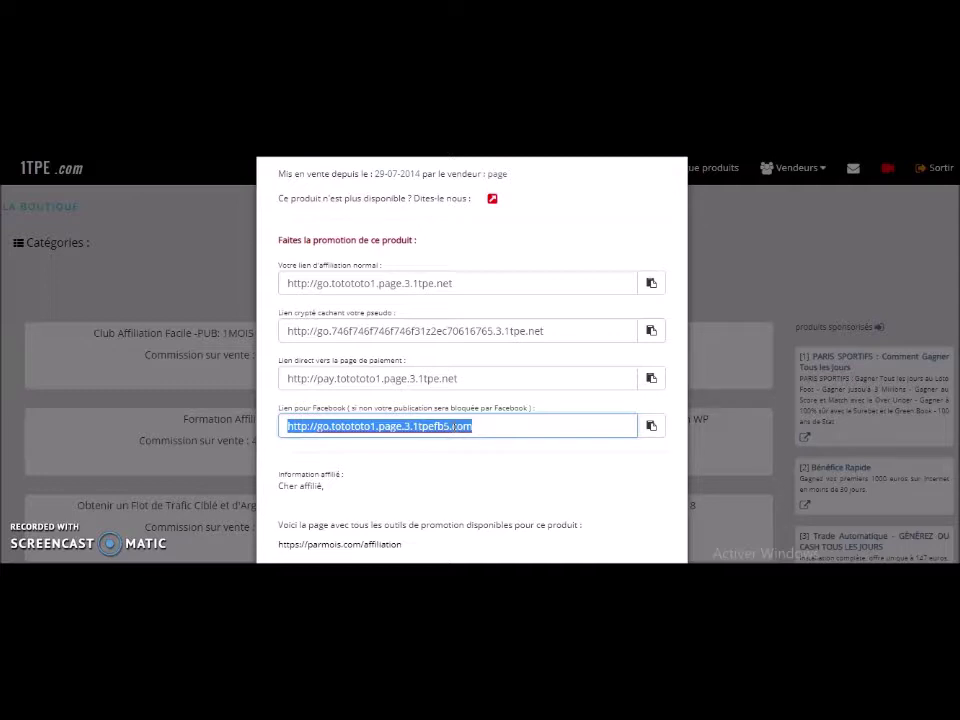
Step: Review the description, price and commission of the Club Affiliation Facile 1MOIS product and close its sheet
{"action": "scroll", "coordinate": [455, 426], "scroll_direction": "up", "scroll_amount": 1}
{"action": "scroll", "coordinate": [455, 426], "scroll_direction": "up", "scroll_amount": 1}
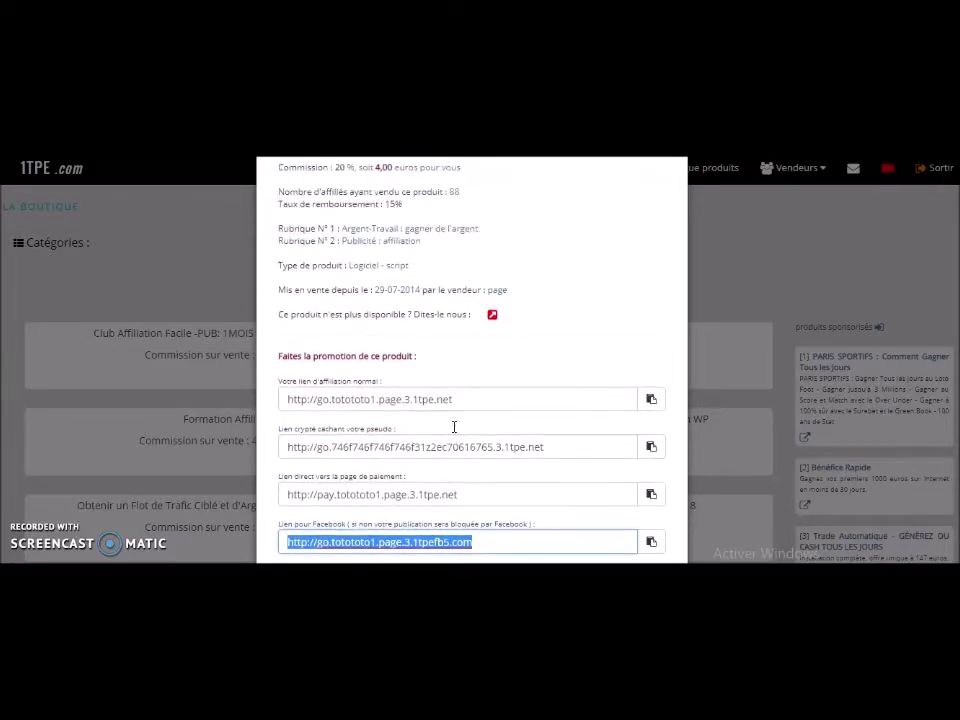
{"action": "scroll", "coordinate": [453, 428], "scroll_direction": "up", "scroll_amount": 2}
{"action": "scroll", "coordinate": [453, 432], "scroll_direction": "up", "scroll_amount": 2}
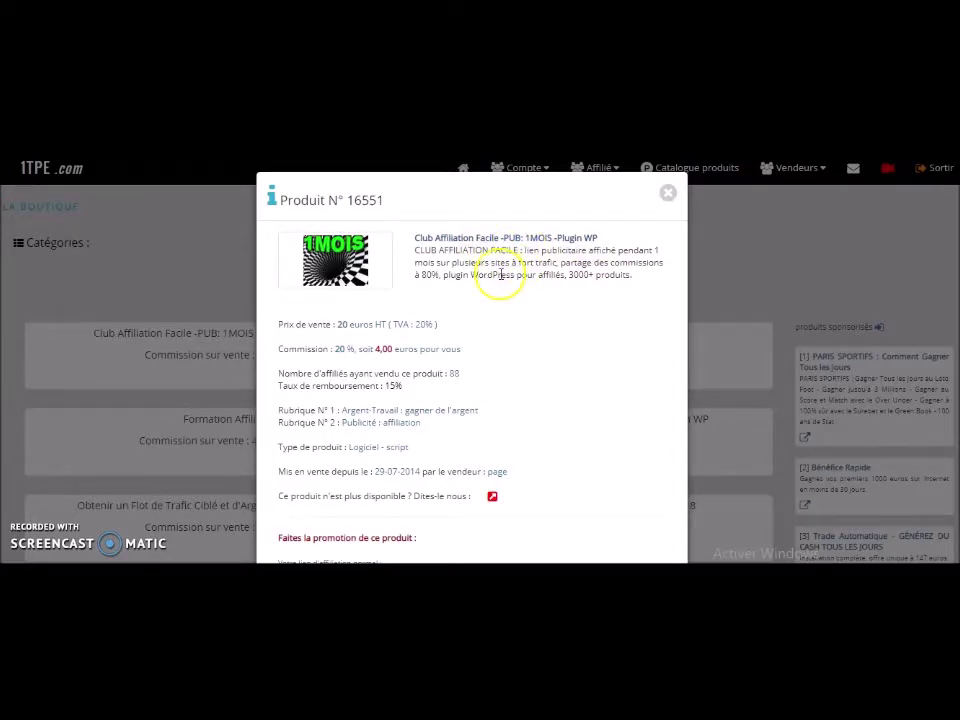
{"action": "left_click", "coordinate": [667, 195]}
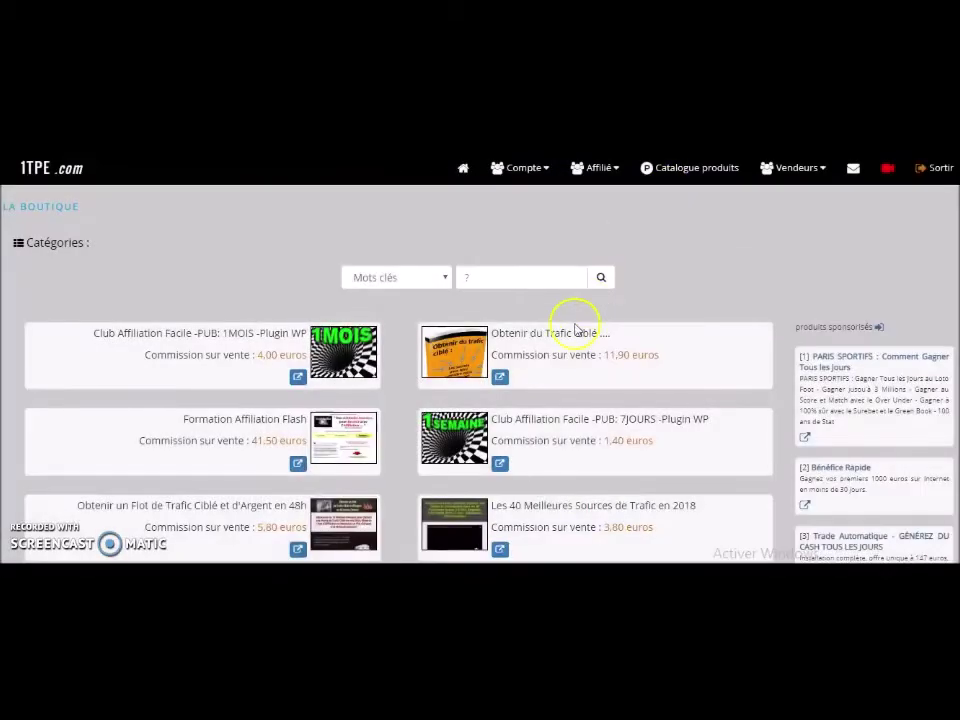
Step: Open the product sheet of "Obtenir du Trafic Ciblé", look over its commission and affiliate links, and close it
{"action": "left_click", "coordinate": [499, 378]}
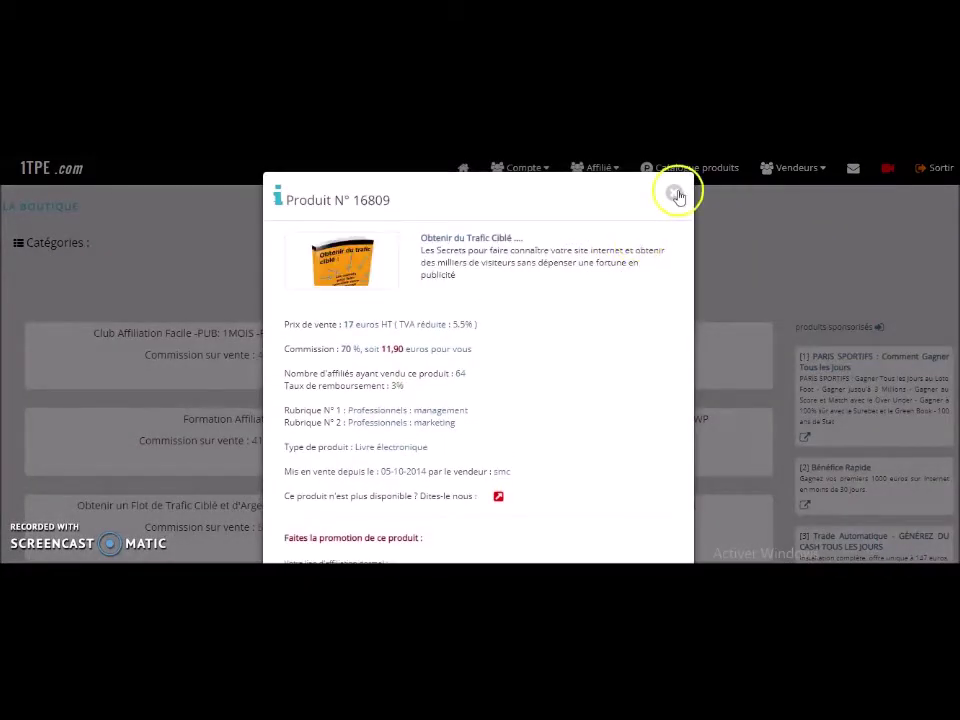
{"action": "scroll", "coordinate": [529, 377], "scroll_direction": "down", "scroll_amount": 1}
{"action": "scroll", "coordinate": [529, 377], "scroll_direction": "down", "scroll_amount": 2}
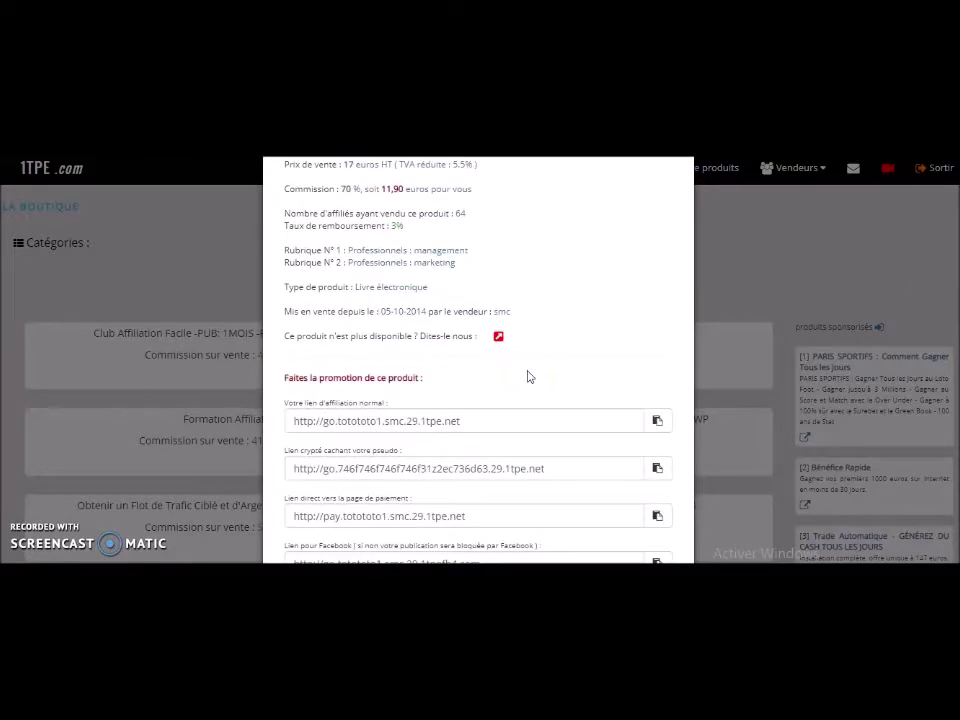
{"action": "scroll", "coordinate": [528, 377], "scroll_direction": "up", "scroll_amount": 3}
{"action": "left_click", "coordinate": [673, 195]}
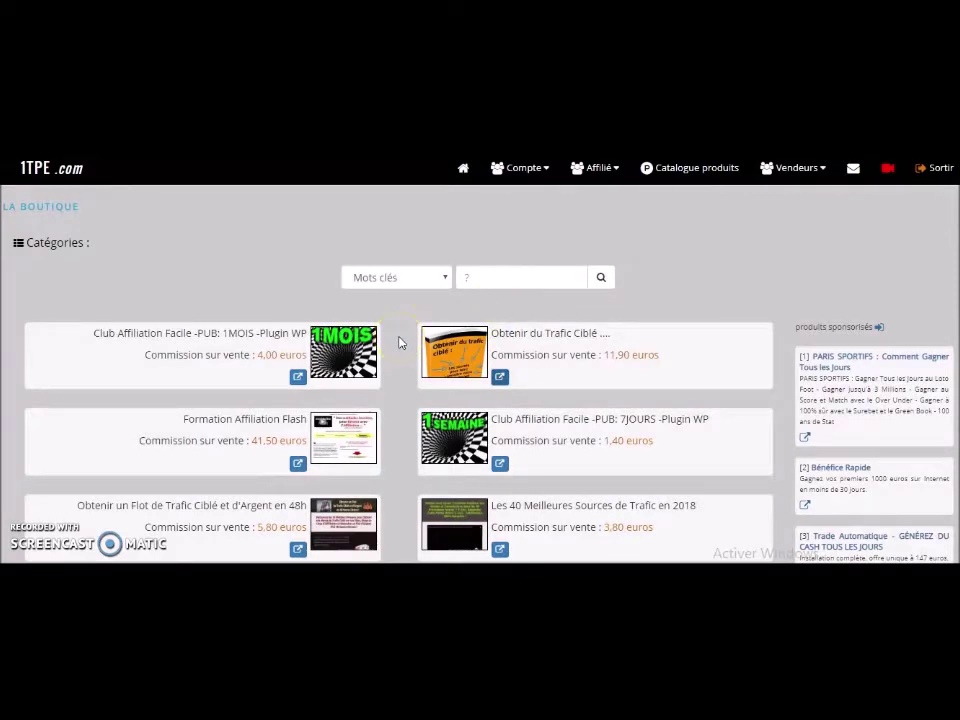
Step: Return to the account home page and review the balance, account and own-products summaries
{"action": "left_click", "coordinate": [596, 169]}
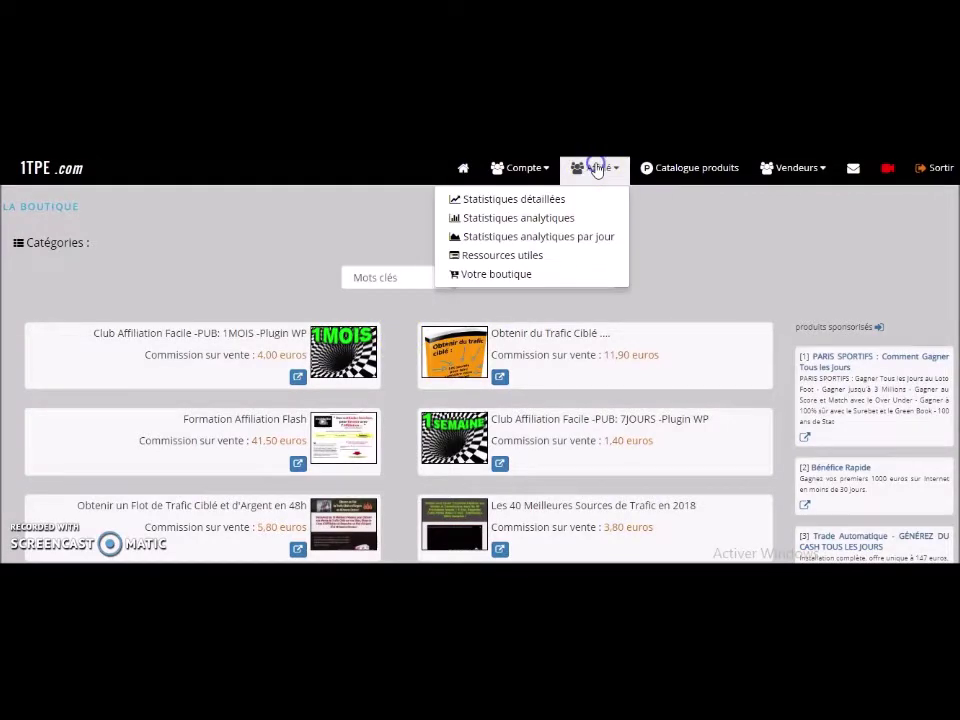
{"action": "left_click", "coordinate": [461, 172]}
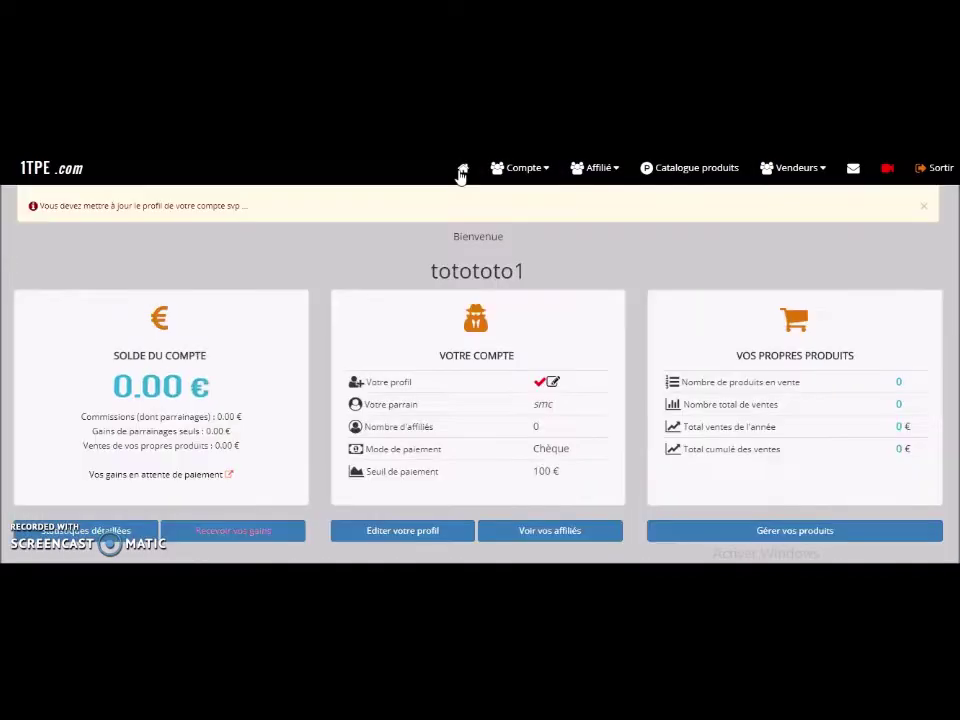
{"action": "scroll", "coordinate": [418, 318], "scroll_direction": "down", "scroll_amount": 1}
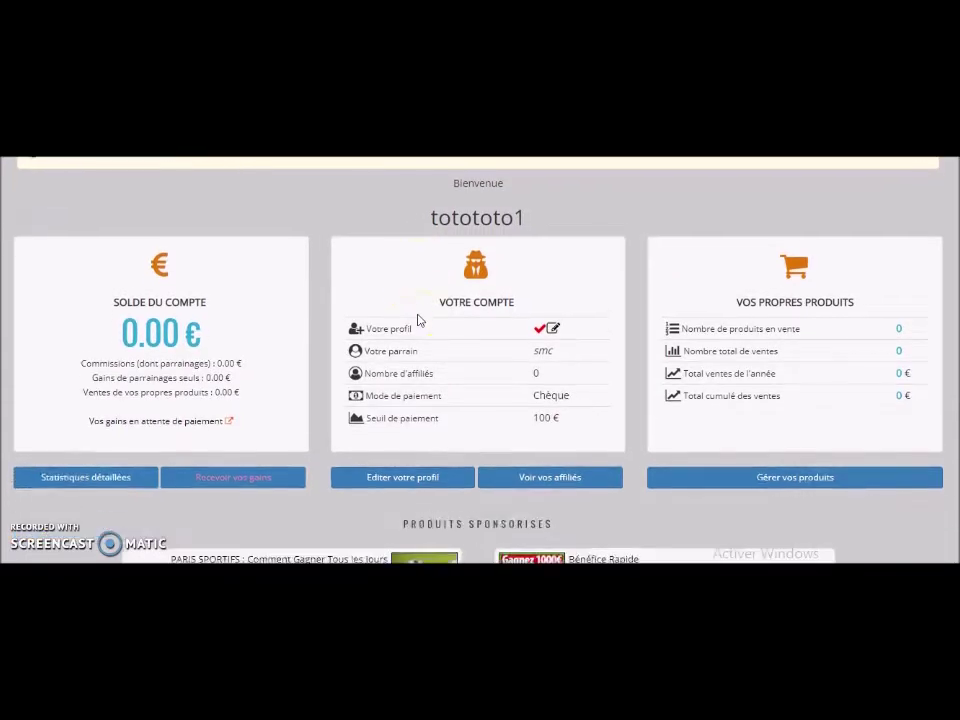
{"action": "scroll", "coordinate": [418, 320], "scroll_direction": "down", "scroll_amount": 1}
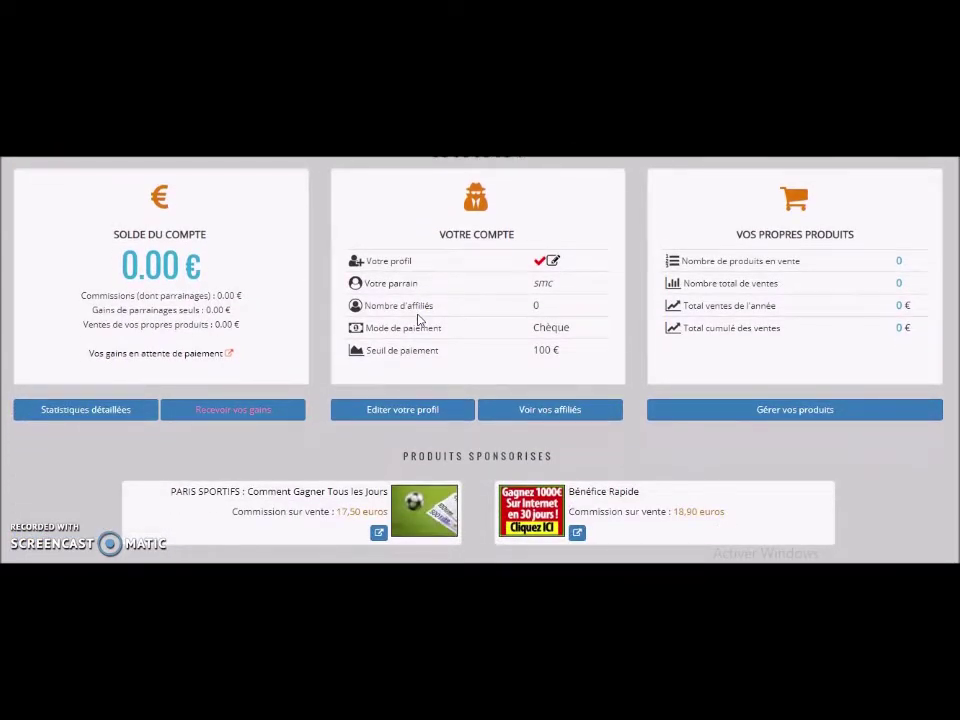
Step: Open the details of the account's affiliates, reveal the sponsorship link and read the explanation of its earnings
{"action": "left_click", "coordinate": [557, 410]}
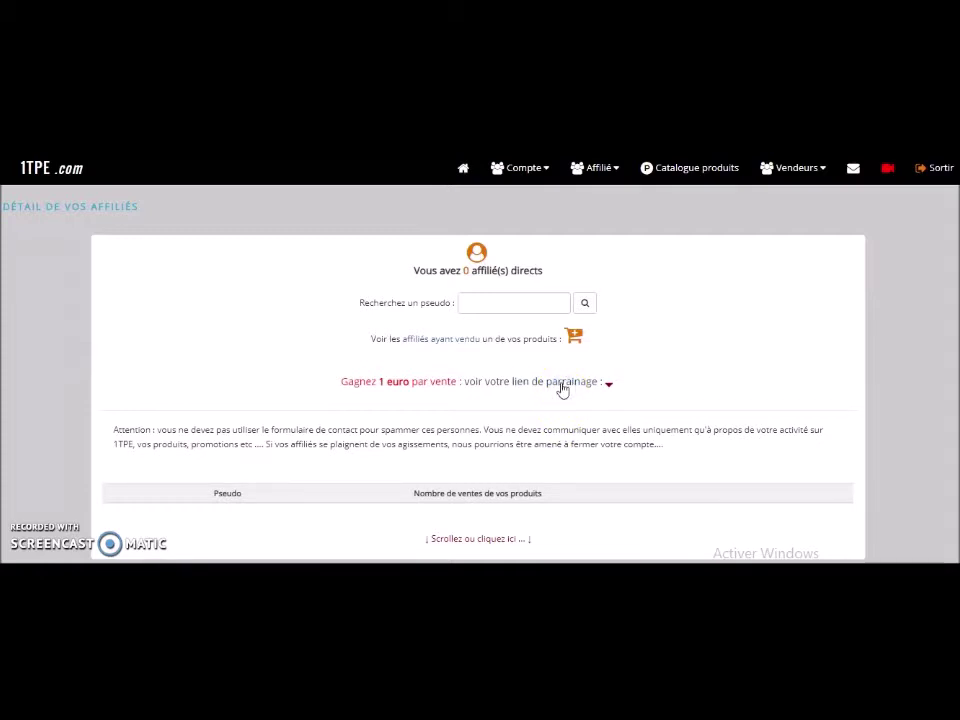
{"action": "left_click", "coordinate": [562, 389]}
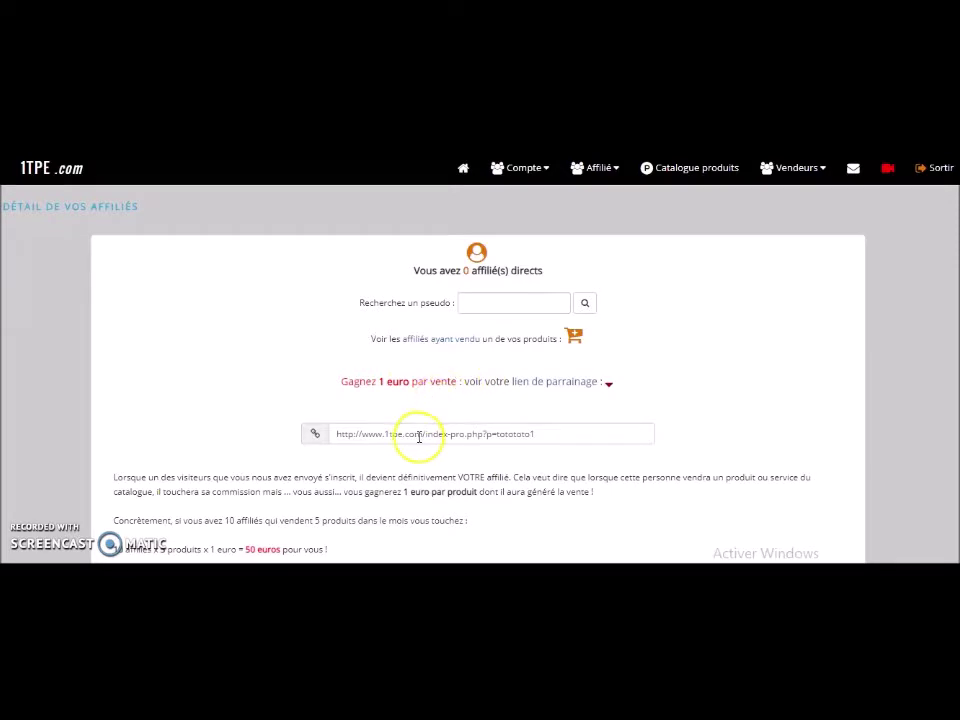
{"action": "left_click", "coordinate": [579, 384]}
{"action": "left_click", "coordinate": [582, 386]}
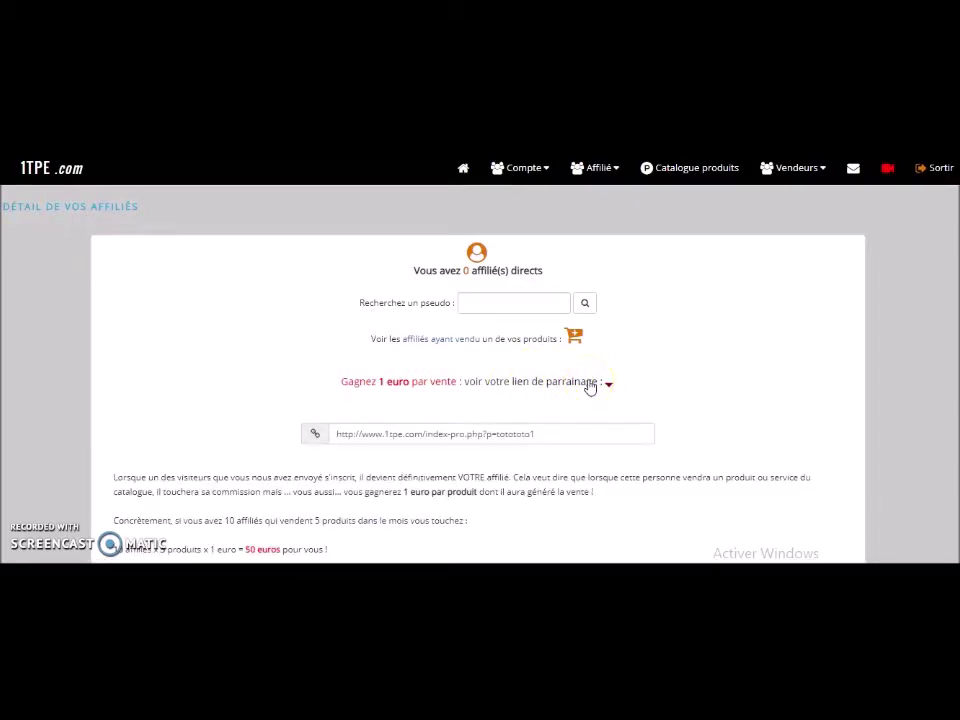
{"action": "scroll", "coordinate": [590, 388], "scroll_direction": "down", "scroll_amount": 3}
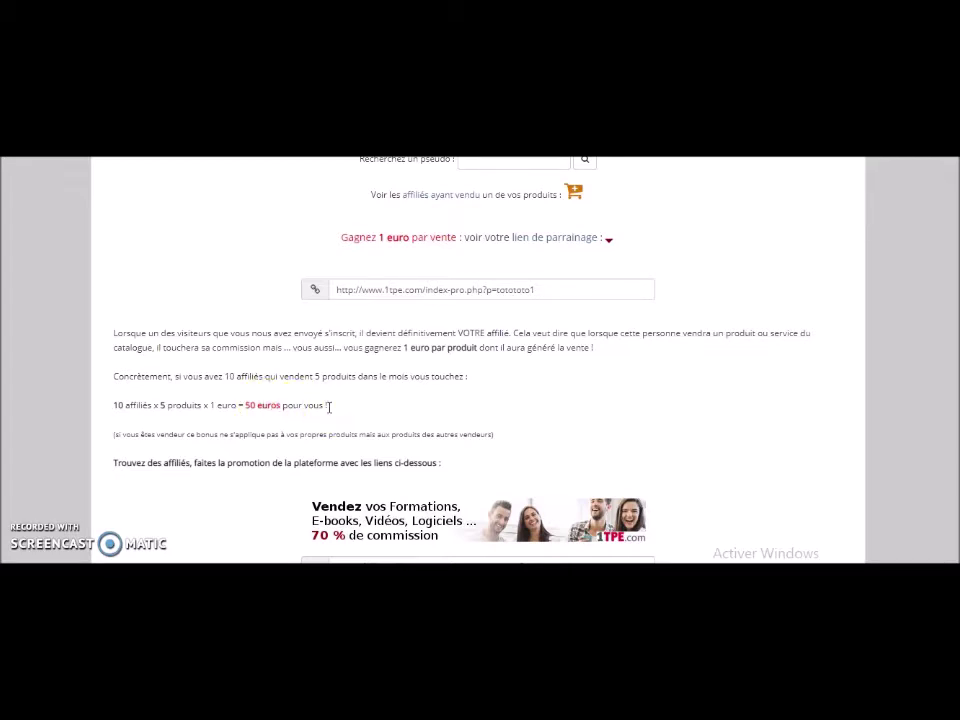
{"action": "scroll", "coordinate": [330, 407], "scroll_direction": "up", "scroll_amount": 3}
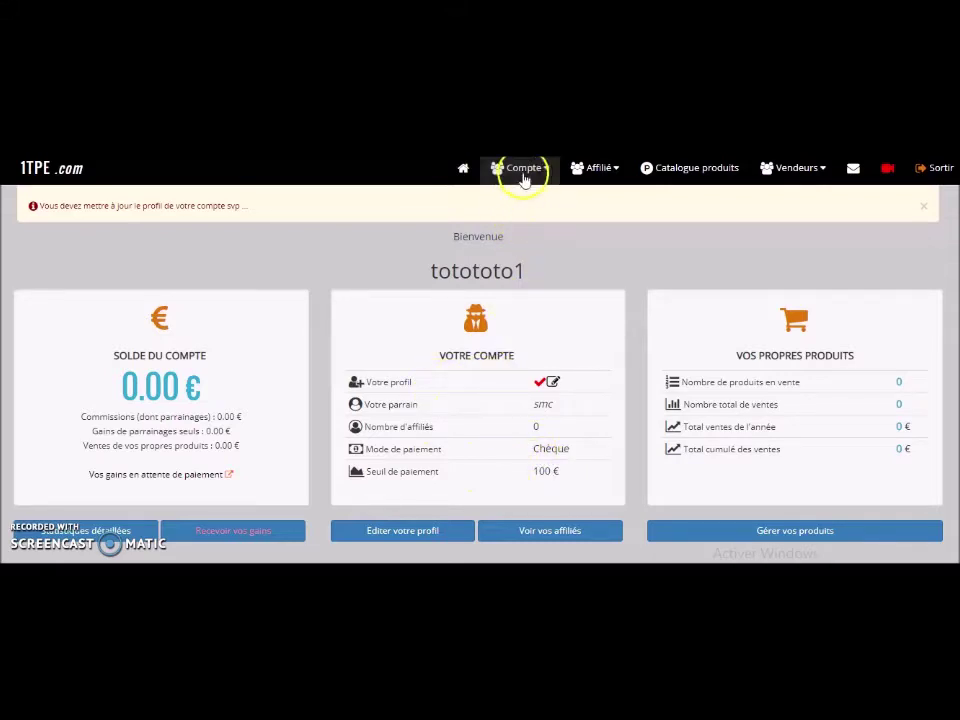
Step: Open the profile editor from the account home page and examine the contact details form down to country and status
{"action": "left_click", "coordinate": [600, 170]}
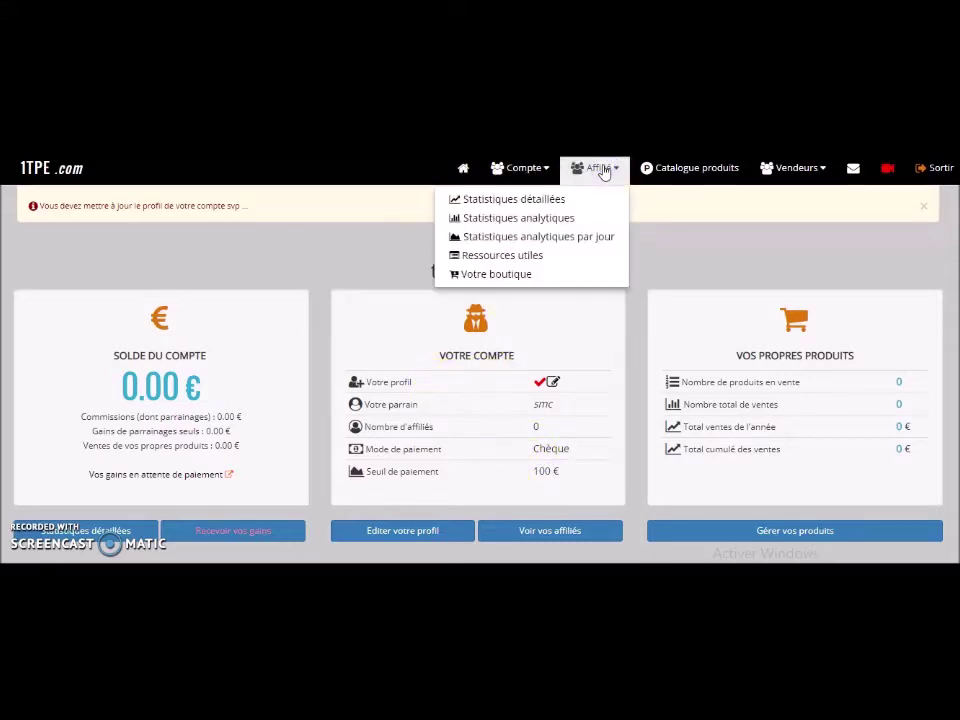
{"action": "left_click", "coordinate": [440, 403]}
{"action": "left_click", "coordinate": [551, 381]}
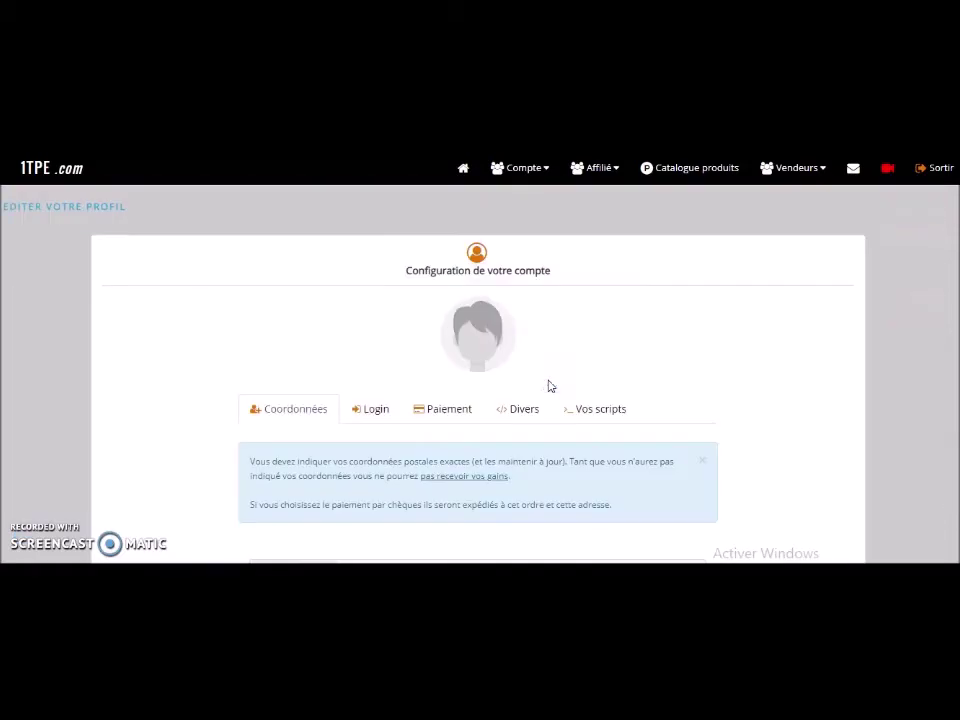
{"action": "scroll", "coordinate": [546, 388], "scroll_direction": "down", "scroll_amount": 2}
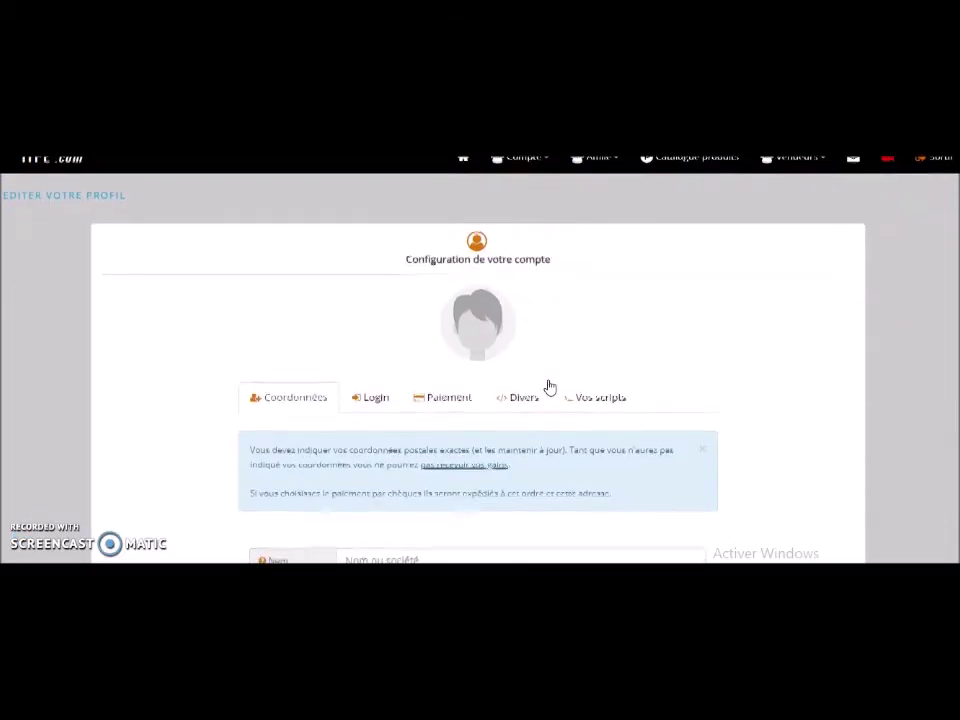
{"action": "left_click", "coordinate": [478, 345]}
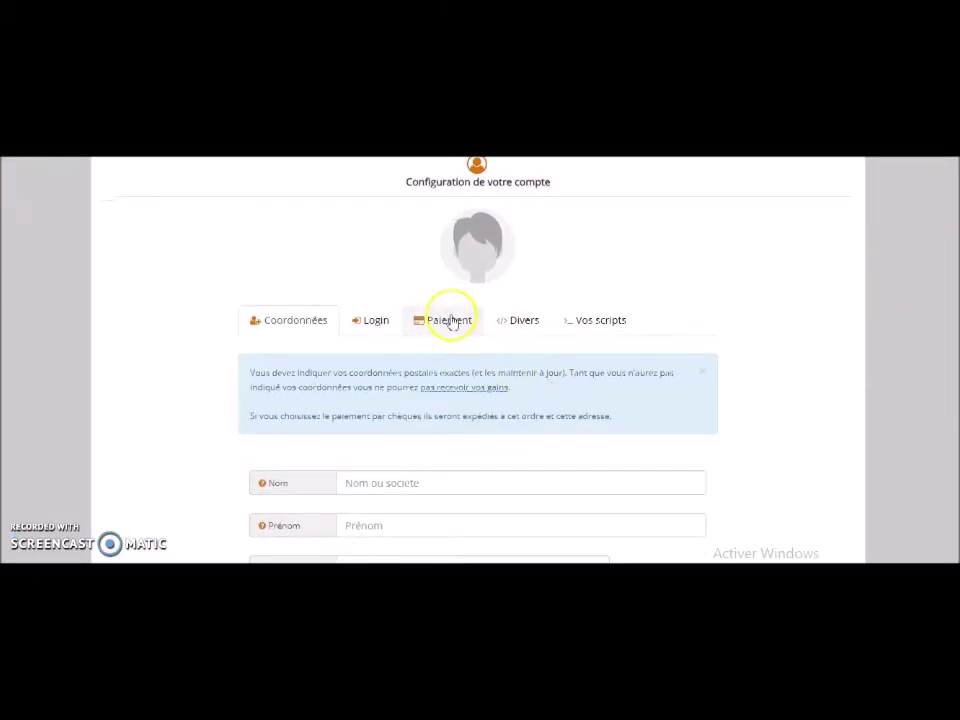
{"action": "scroll", "coordinate": [451, 325], "scroll_direction": "down", "scroll_amount": 4}
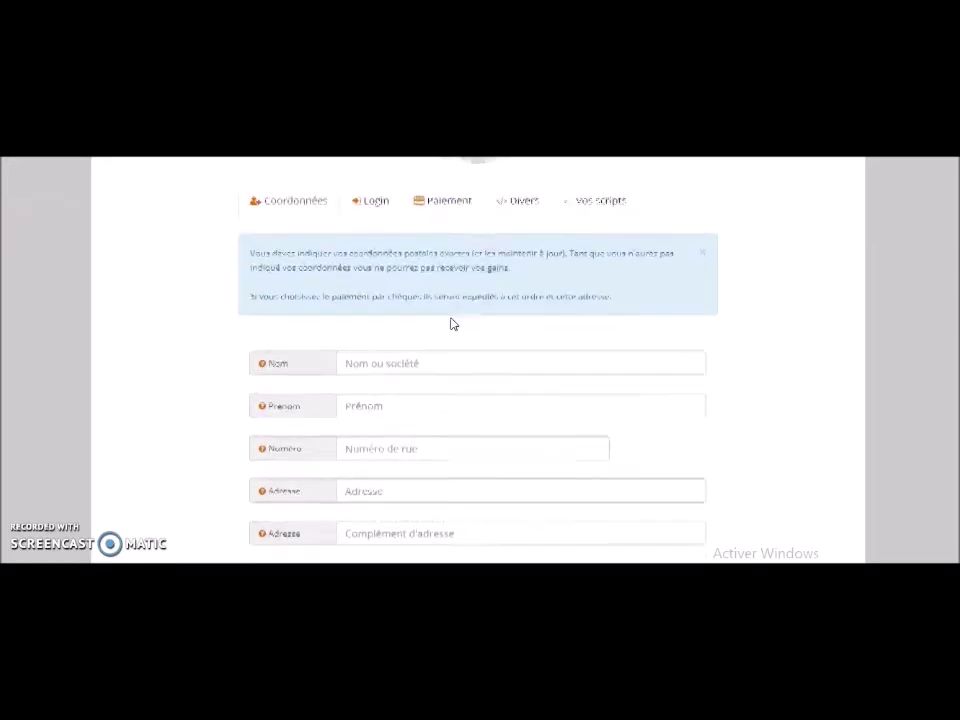
{"action": "scroll", "coordinate": [450, 350], "scroll_direction": "down", "scroll_amount": 2}
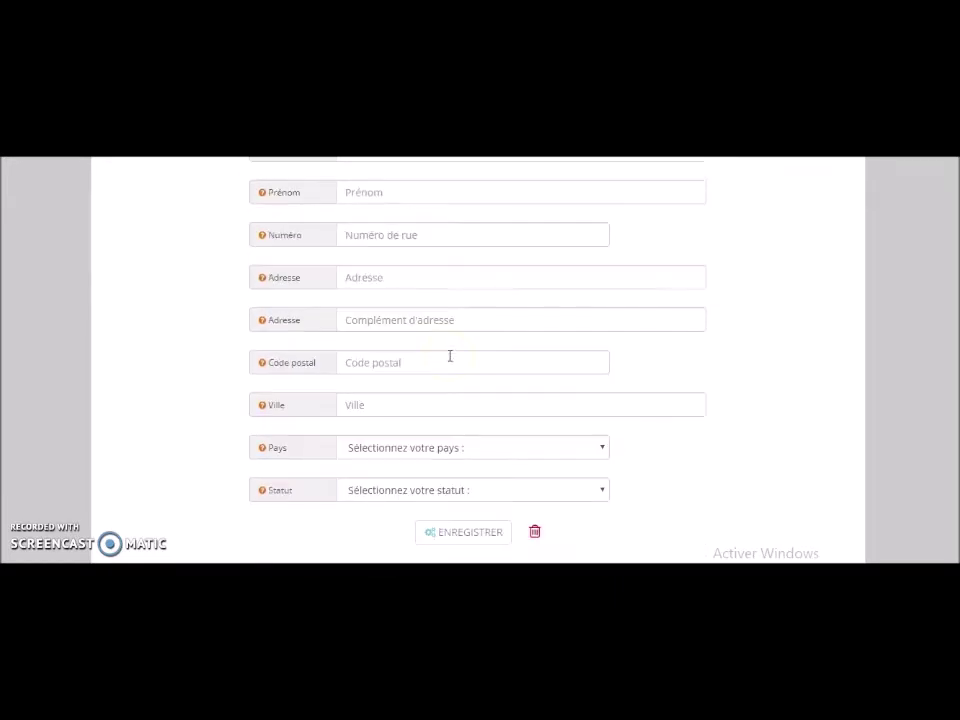
{"action": "scroll", "coordinate": [450, 356], "scroll_direction": "down", "scroll_amount": 1}
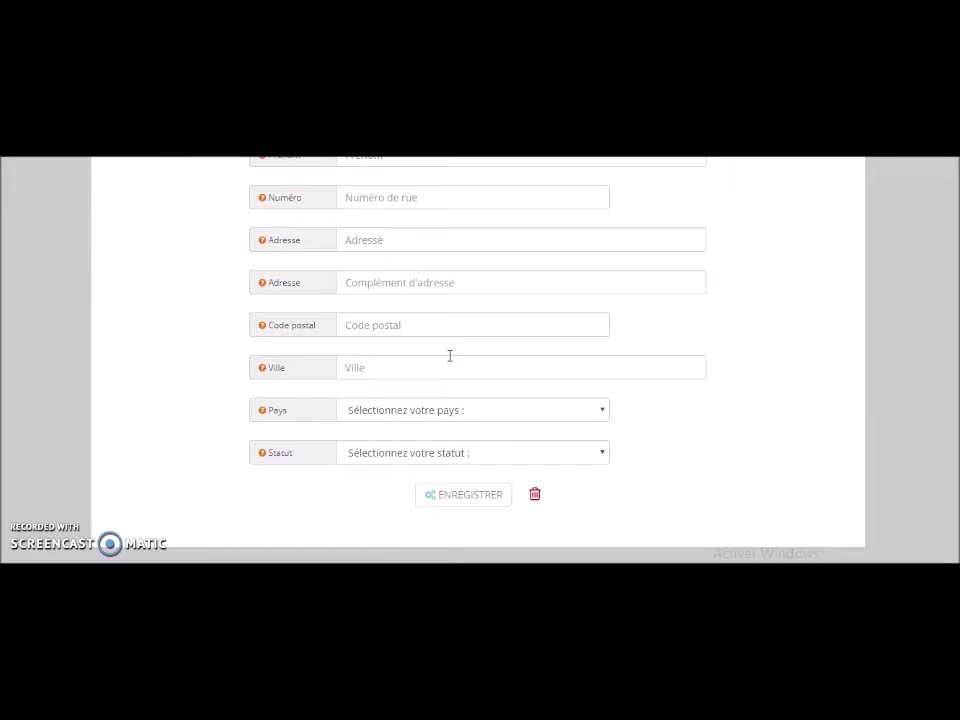
{"action": "scroll", "coordinate": [450, 356], "scroll_direction": "up", "scroll_amount": 1}
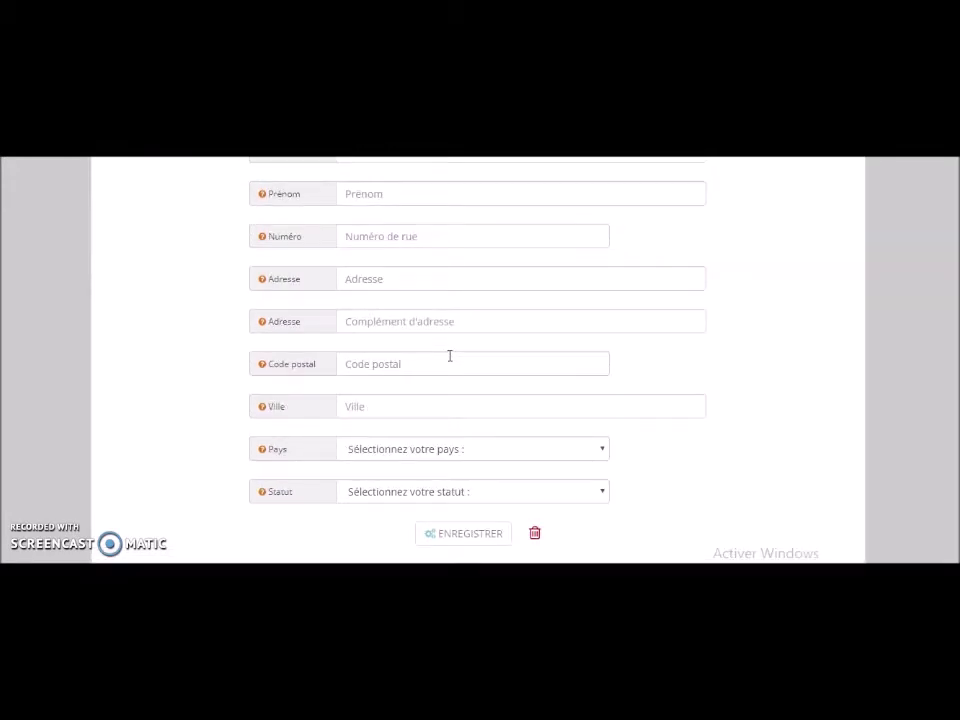
{"action": "scroll", "coordinate": [450, 356], "scroll_direction": "up", "scroll_amount": 9}
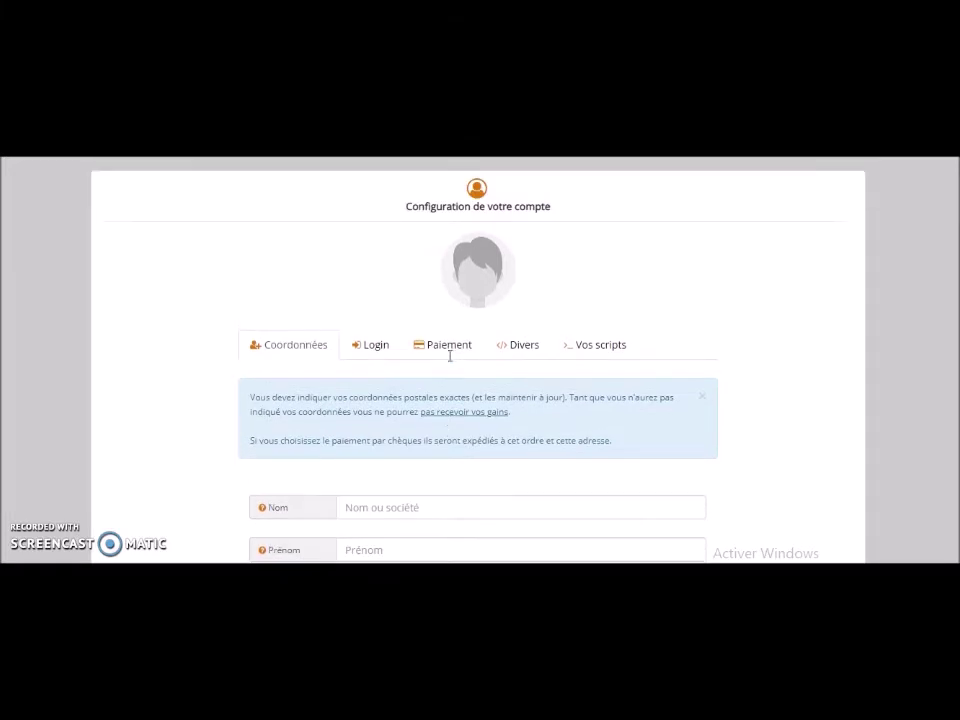
Step: Try setting the payment threshold to + 30 euros and choosing Paypal as the payout method in the profile's payment settings
{"action": "left_click", "coordinate": [446, 349]}
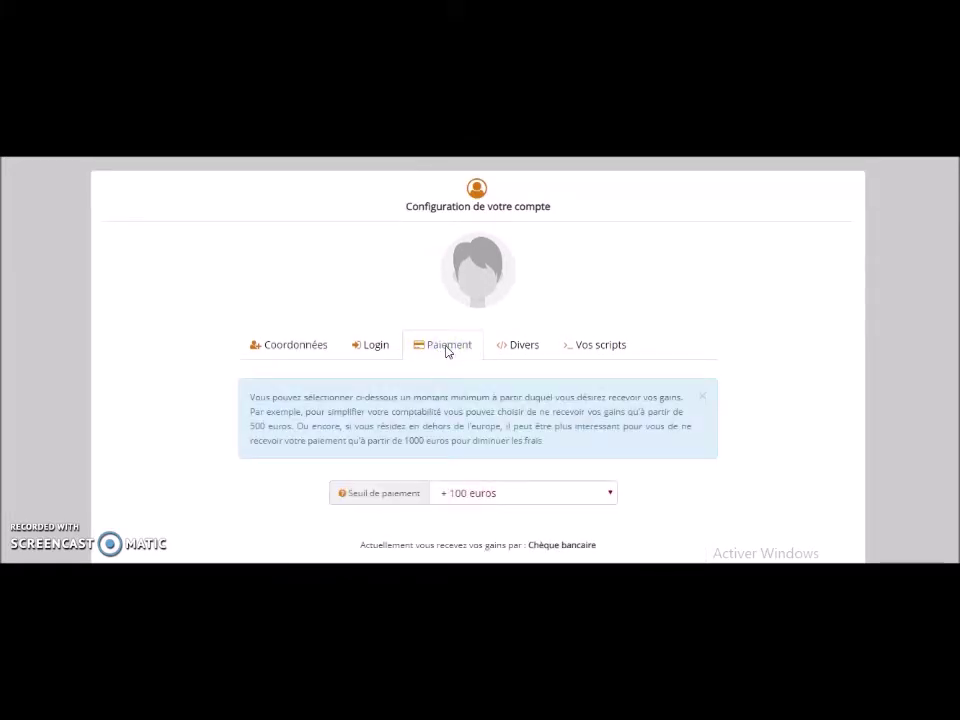
{"action": "scroll", "coordinate": [446, 349], "scroll_direction": "down", "scroll_amount": 4}
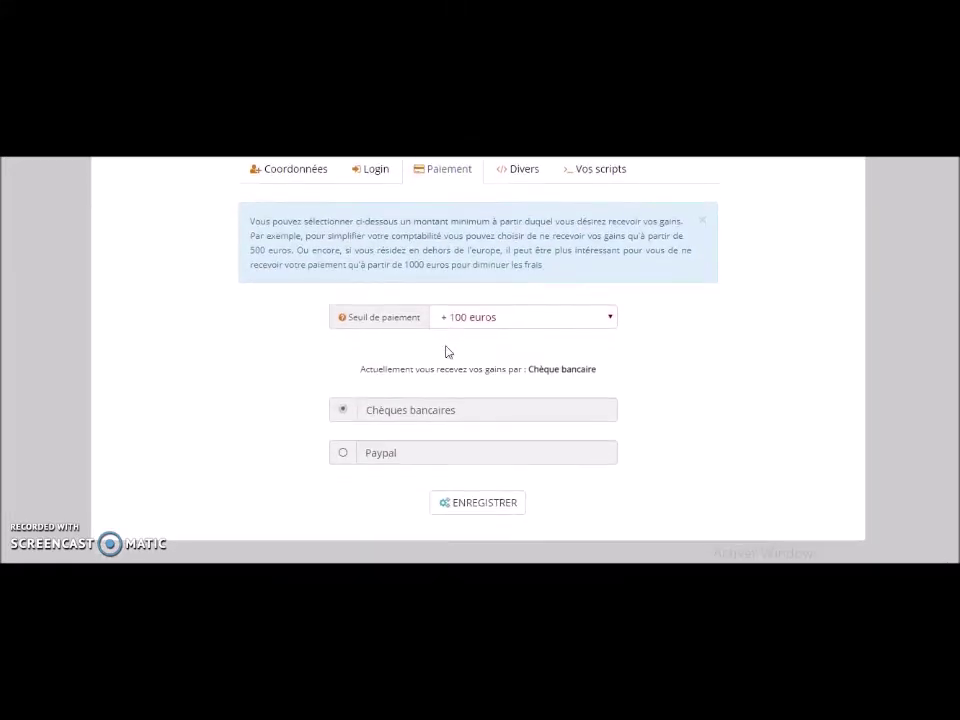
{"action": "left_click", "coordinate": [588, 318]}
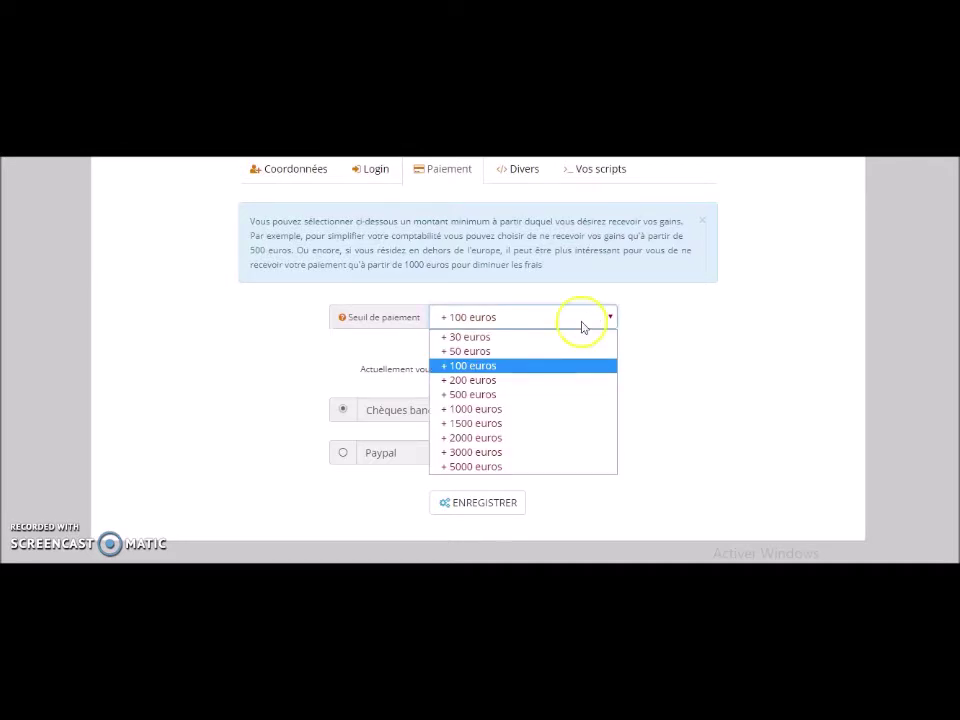
{"action": "left_click", "coordinate": [545, 339]}
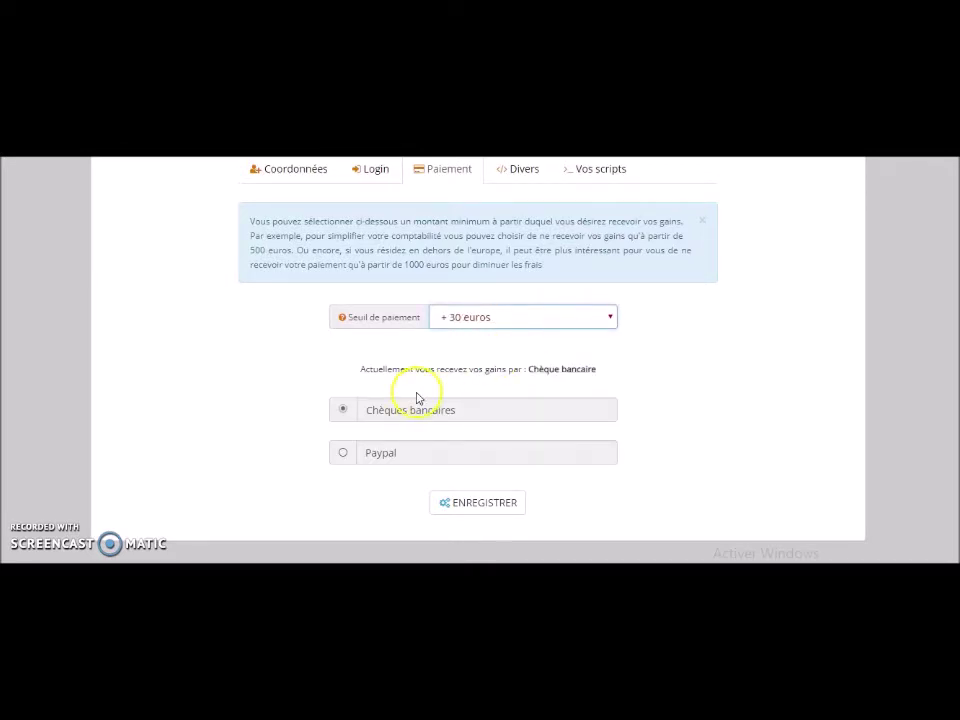
{"action": "left_click", "coordinate": [342, 454]}
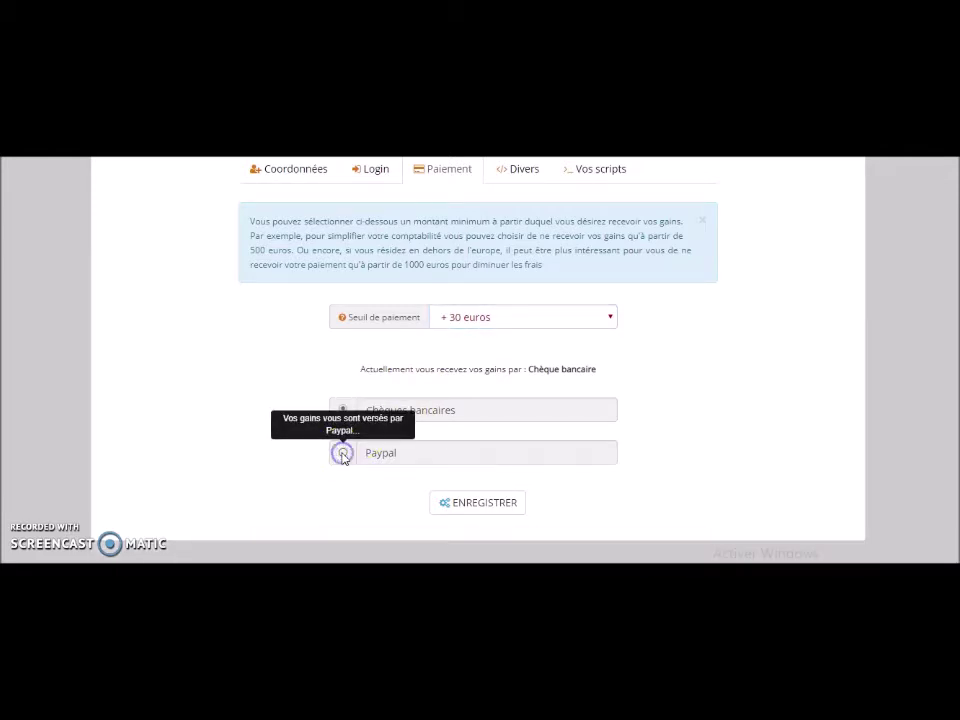
{"action": "left_click", "coordinate": [342, 454]}
{"action": "scroll", "coordinate": [343, 459], "scroll_direction": "down", "scroll_amount": 1}
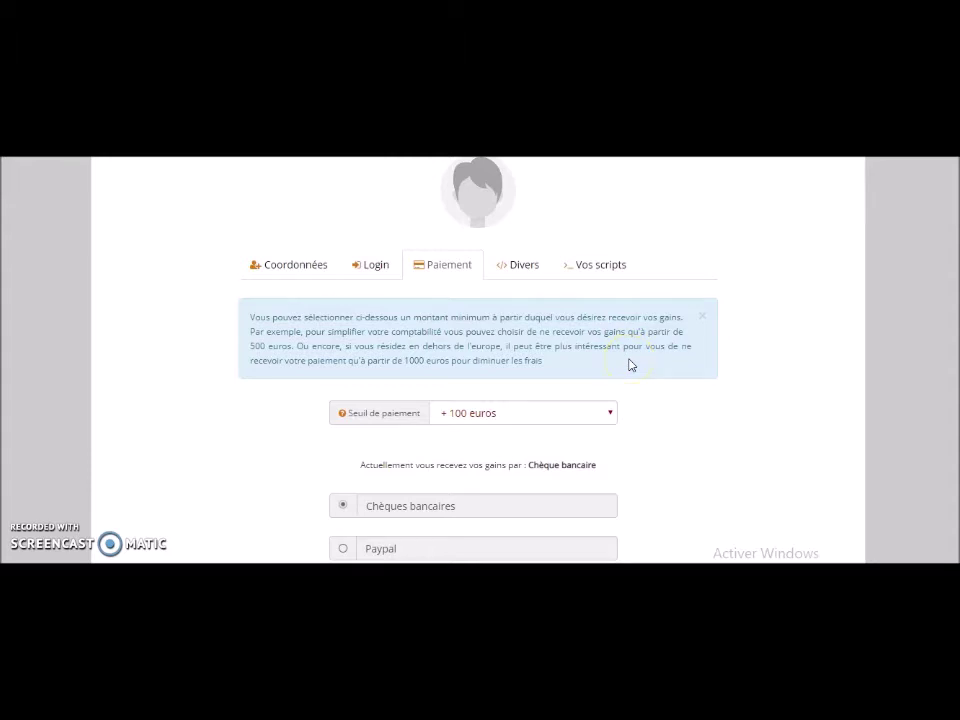
{"action": "scroll", "coordinate": [630, 340], "scroll_direction": "up", "scroll_amount": 3}
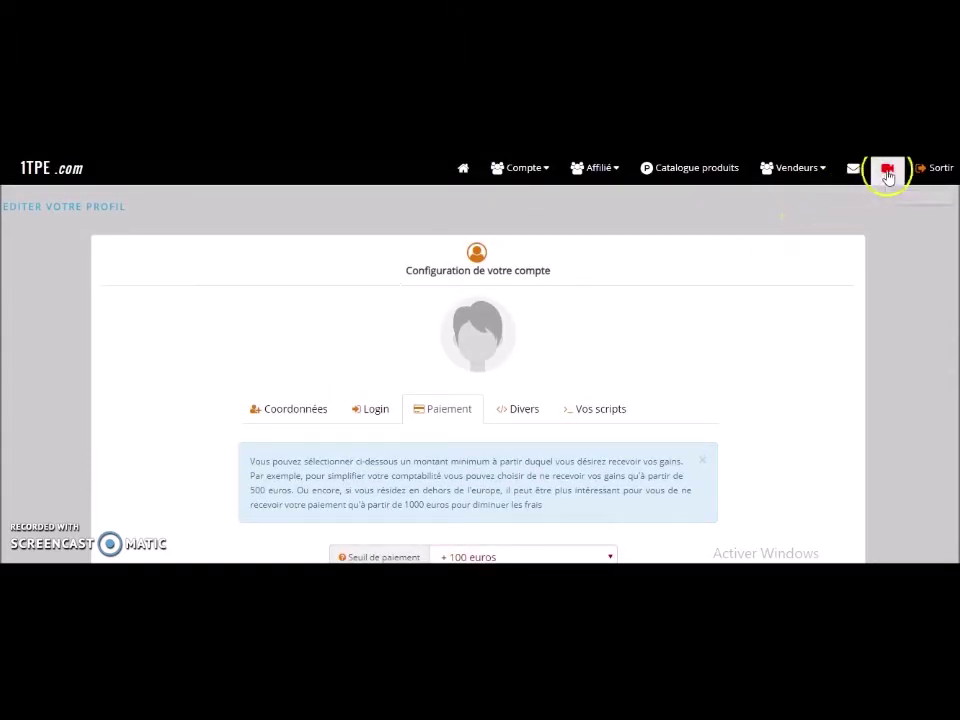
Step: Open the video tutorials page and expand the "Créer un compte, votre pseudo, votre mot de passe" section to review its videos
{"action": "left_click", "coordinate": [889, 173]}
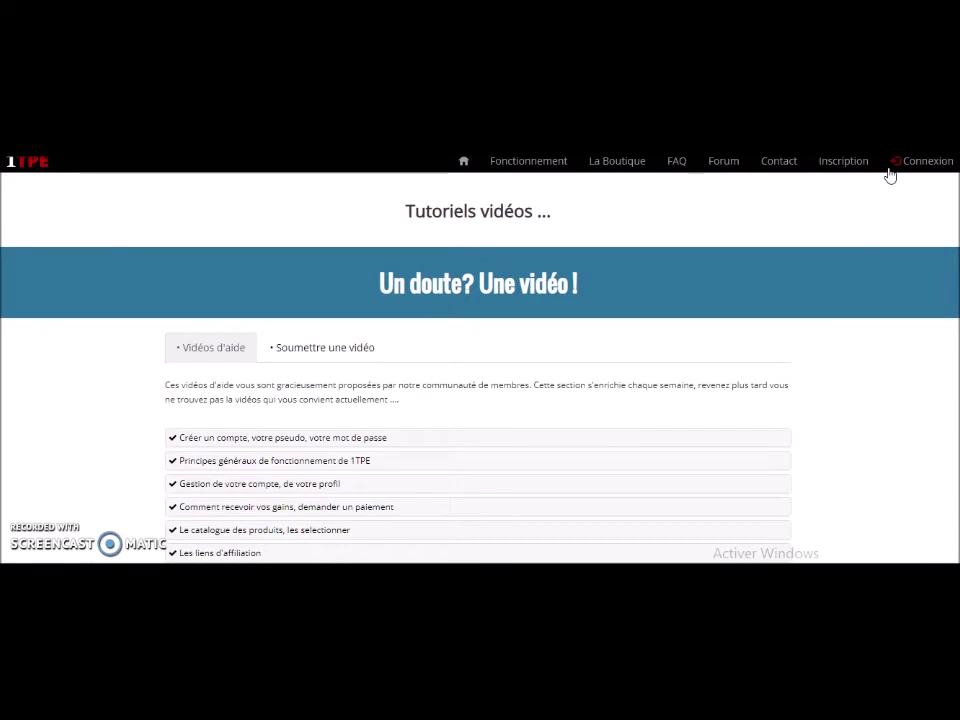
{"action": "left_click", "coordinate": [440, 360]}
{"action": "scroll", "coordinate": [440, 361], "scroll_direction": "down", "scroll_amount": 1}
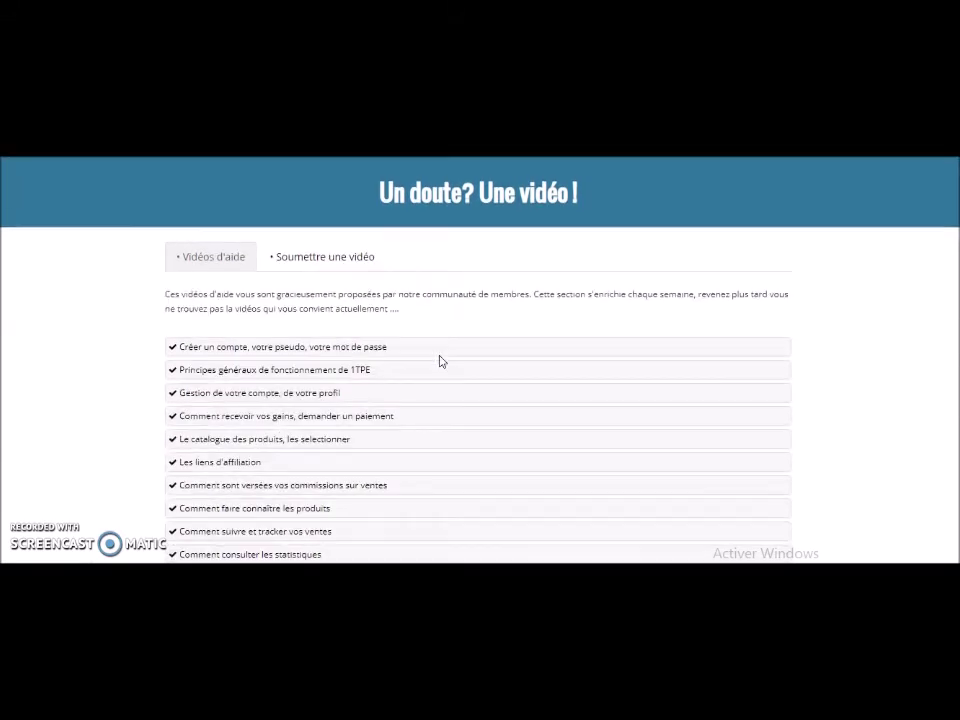
{"action": "left_click", "coordinate": [362, 340]}
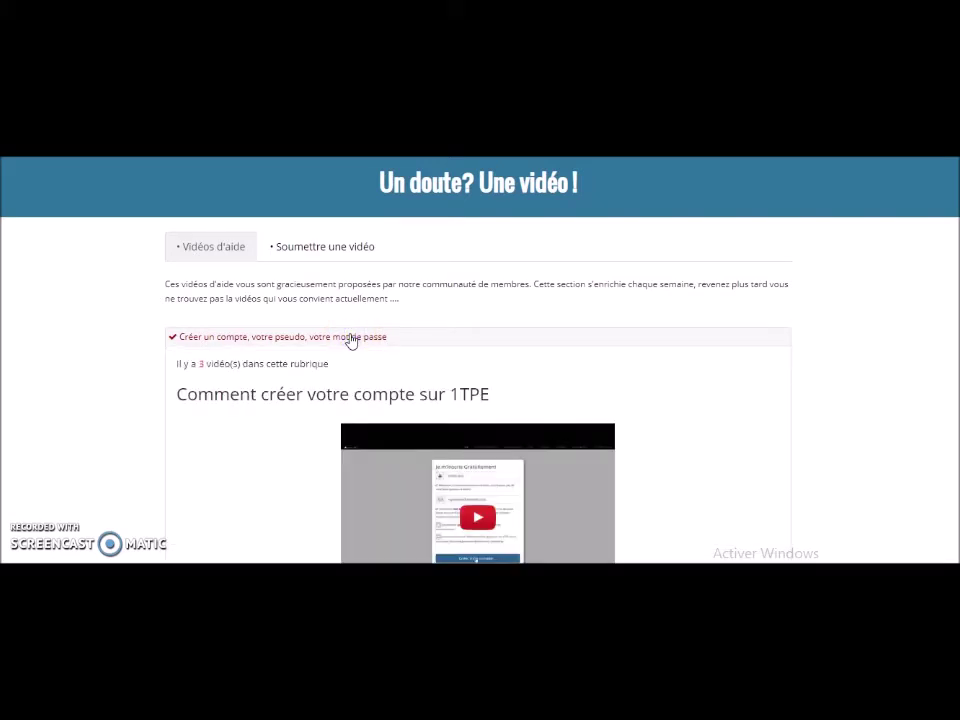
{"action": "scroll", "coordinate": [350, 340], "scroll_direction": "down", "scroll_amount": 1}
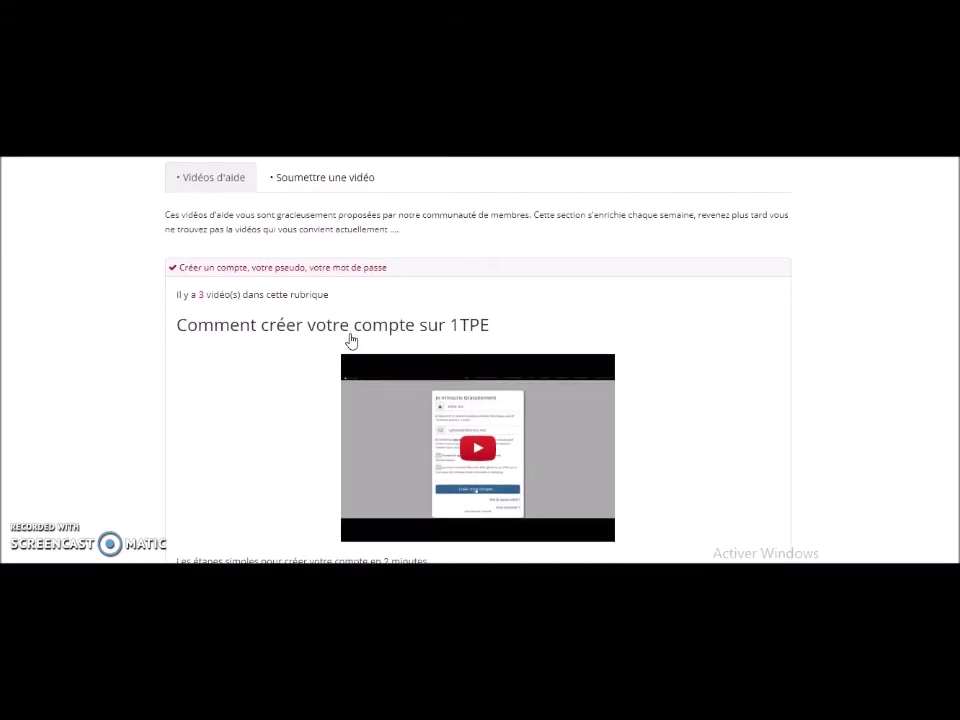
{"action": "scroll", "coordinate": [350, 340], "scroll_direction": "down", "scroll_amount": 1}
{"action": "scroll", "coordinate": [351, 341], "scroll_direction": "down", "scroll_amount": 1}
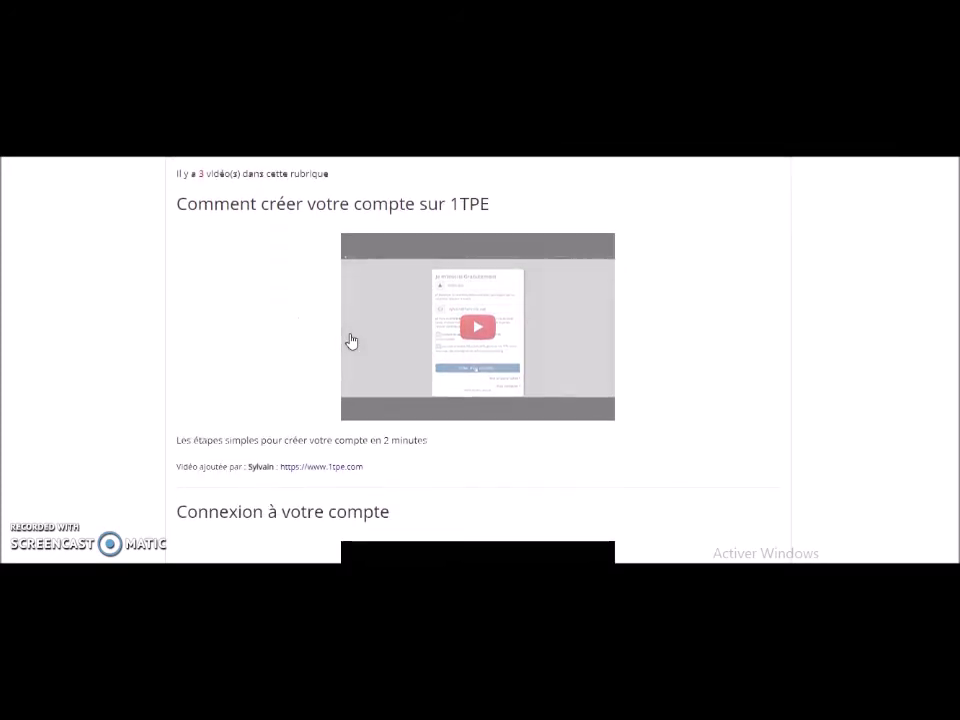
Step: Play the opening seconds of the "Comment créer votre compte sur 1TPE" video, pause it and close the player
{"action": "left_click", "coordinate": [371, 340]}
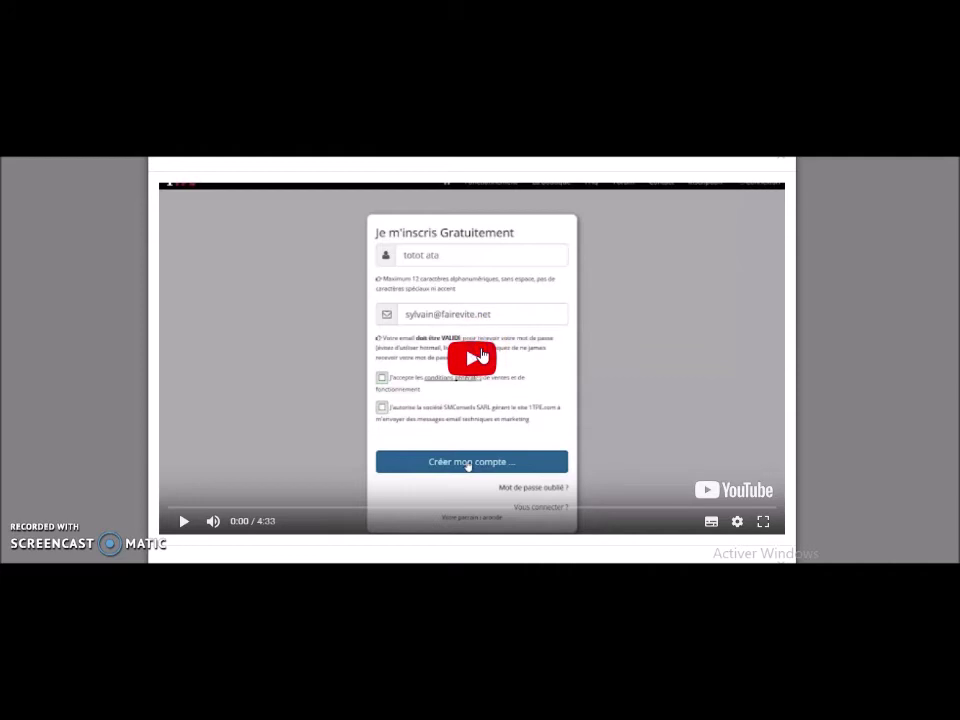
{"action": "left_click", "coordinate": [478, 354]}
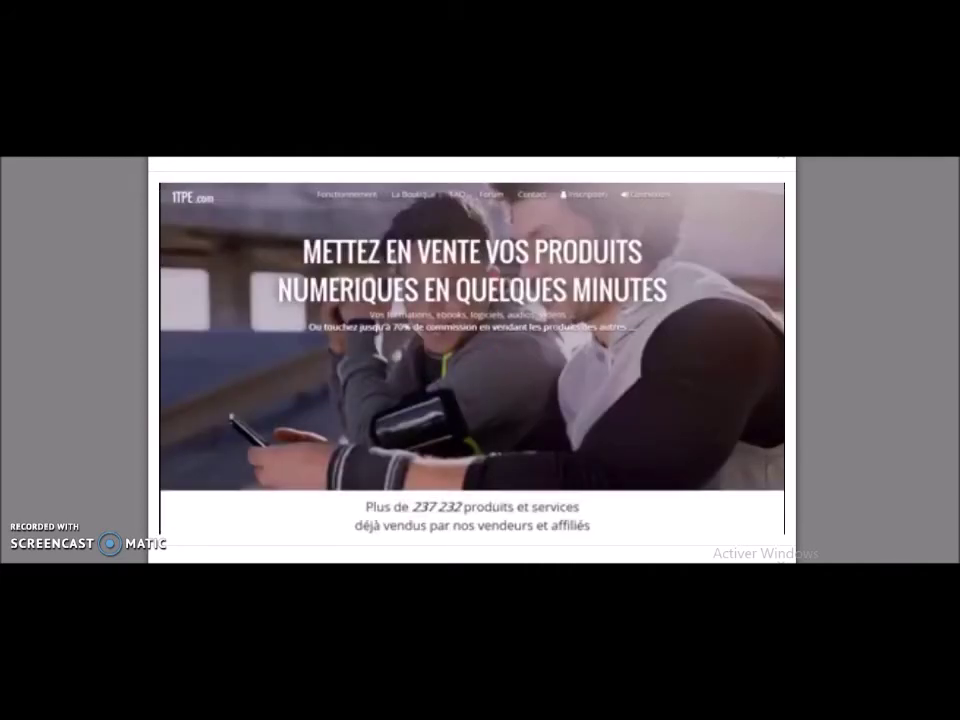
{"action": "mouse_move", "coordinate": [493, 354]}
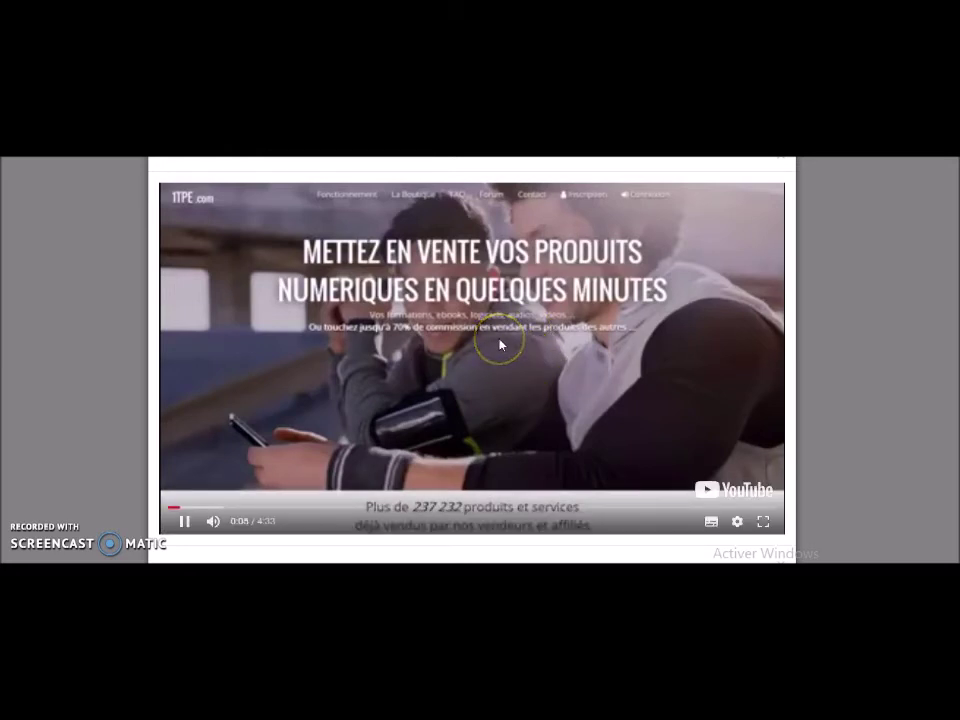
{"action": "left_click", "coordinate": [501, 344]}
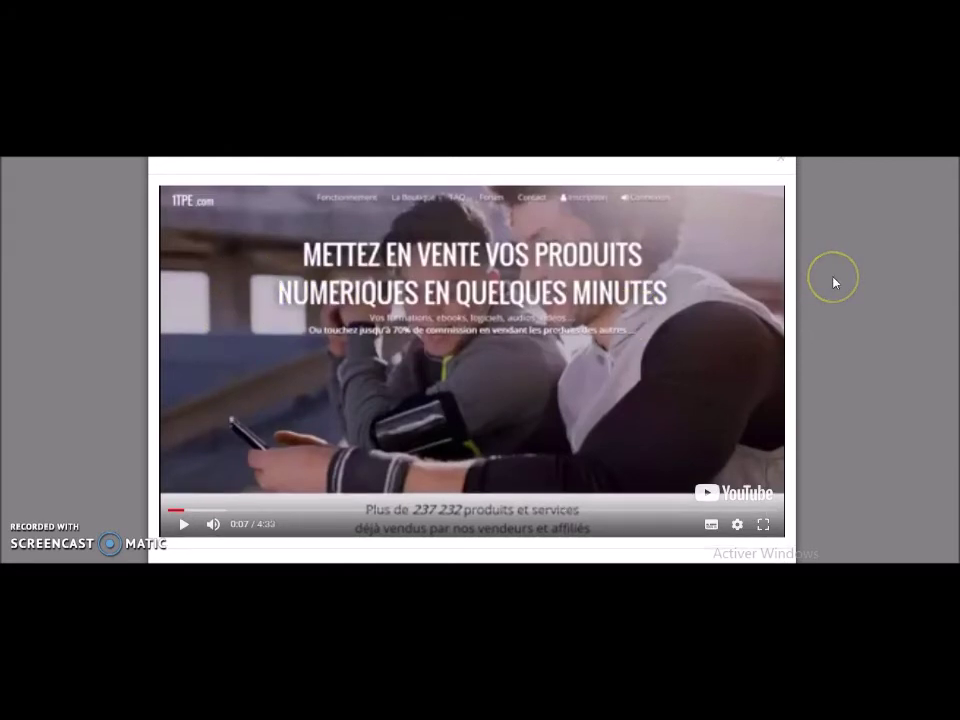
{"action": "scroll", "coordinate": [834, 278], "scroll_direction": "up", "scroll_amount": 1}
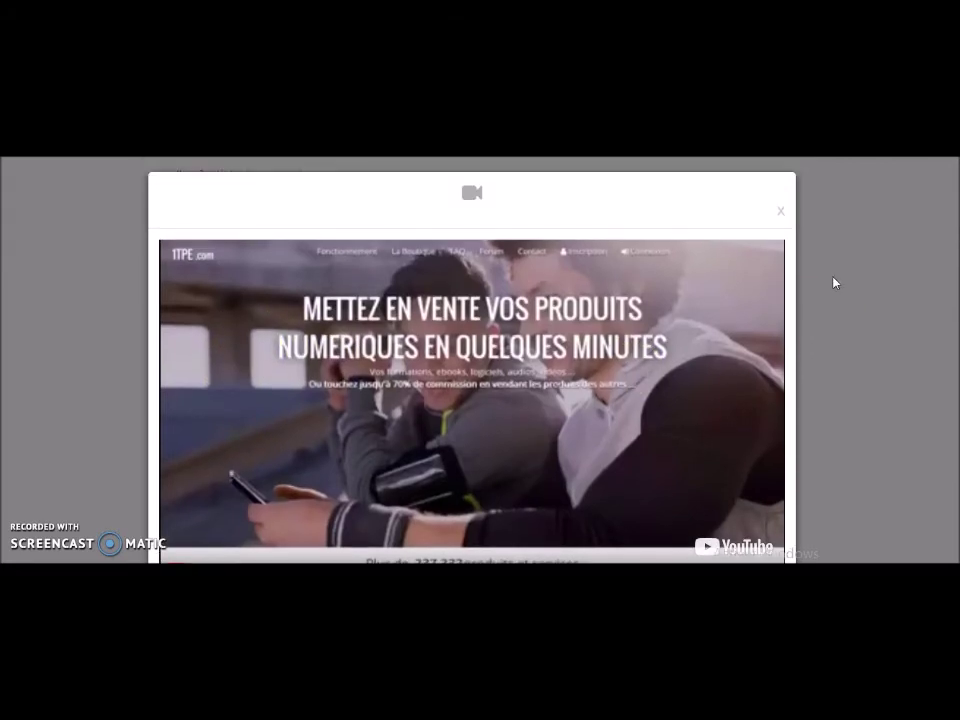
{"action": "left_click", "coordinate": [780, 212]}
{"action": "left_click", "coordinate": [698, 285]}
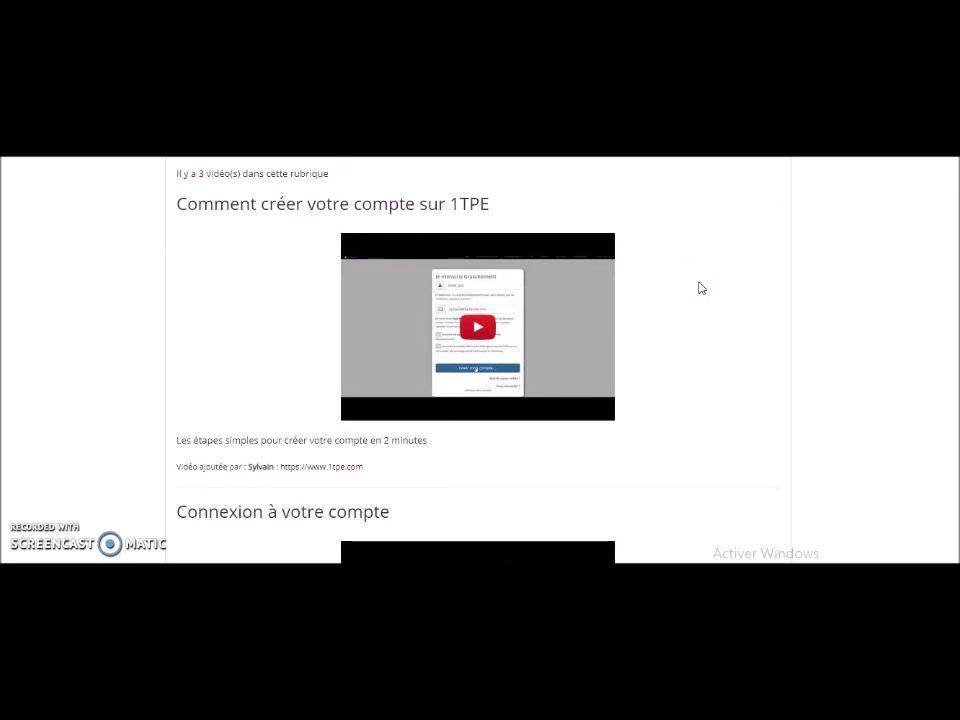
{"action": "scroll", "coordinate": [699, 287], "scroll_direction": "up", "scroll_amount": 3}
{"action": "left_click", "coordinate": [688, 229]}
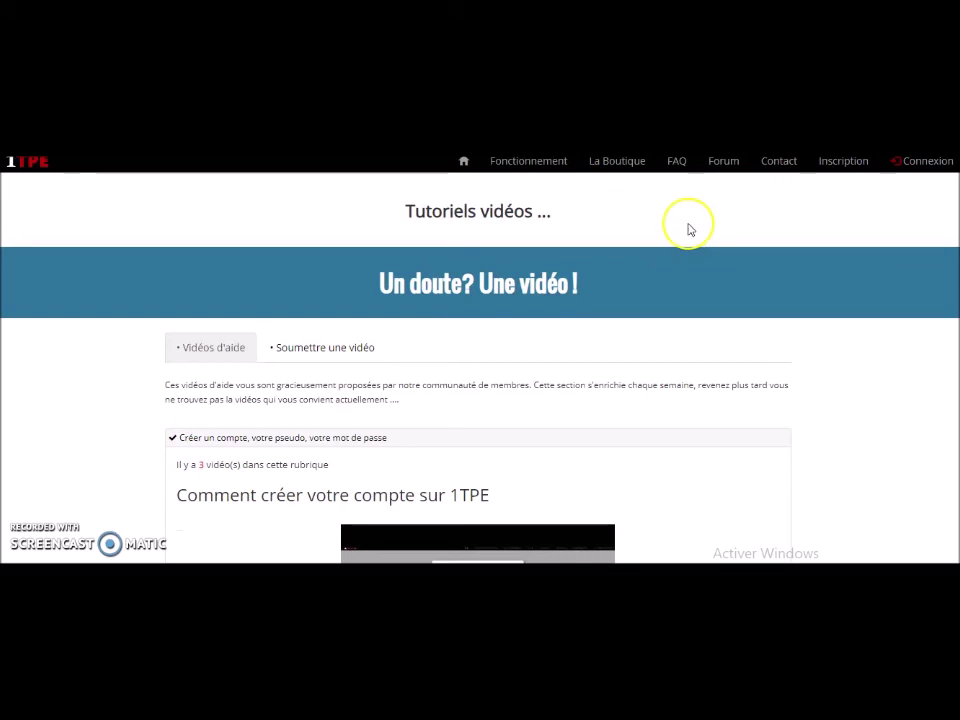